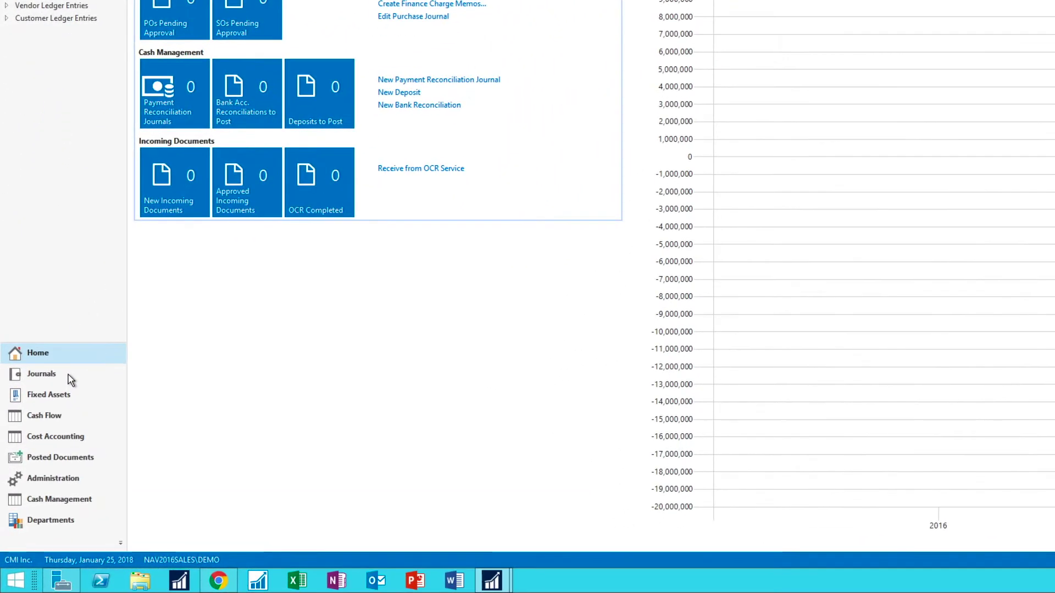
Open the DEFAULT batch of the general journals for editing.
click(69, 375)
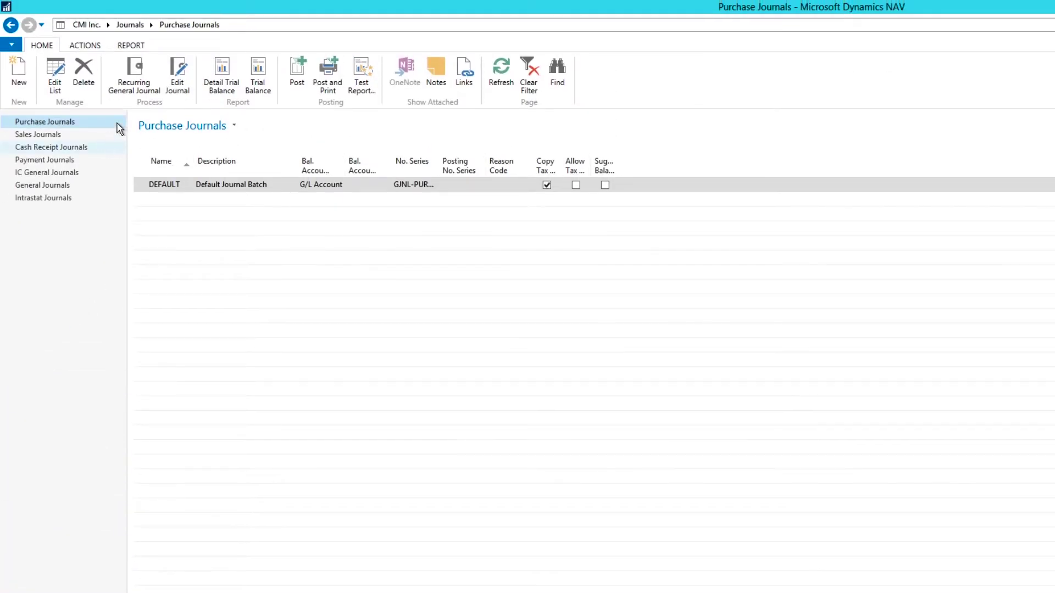
click(171, 69)
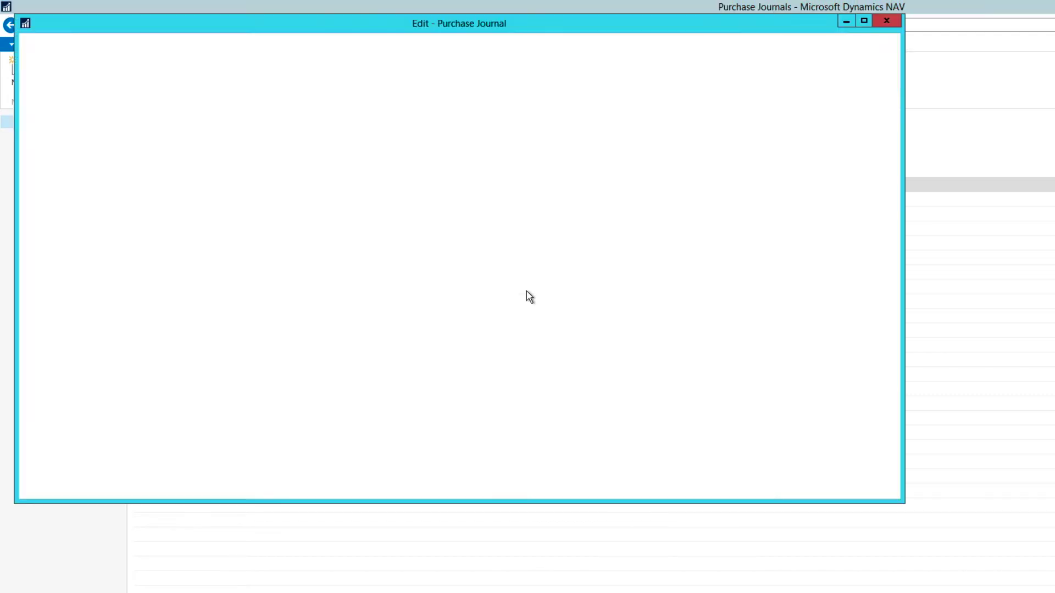
click(887, 21)
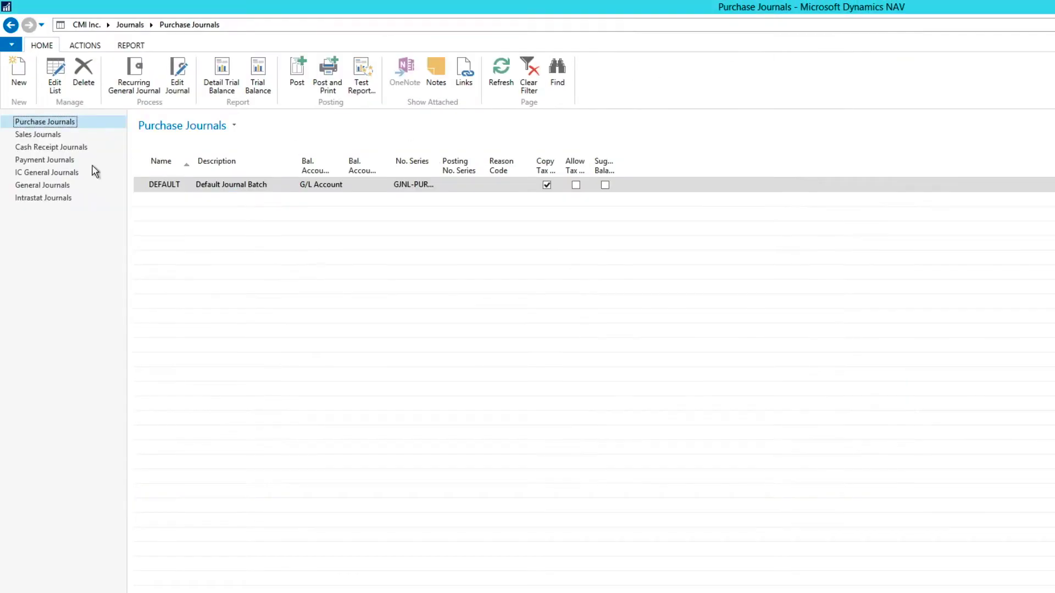
click(42, 185)
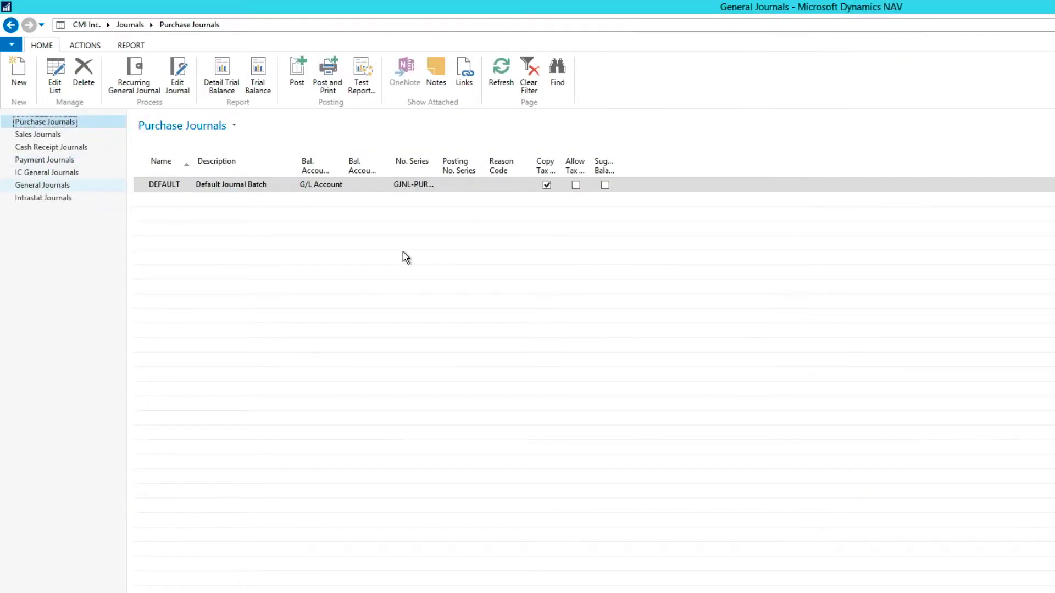
click(189, 200)
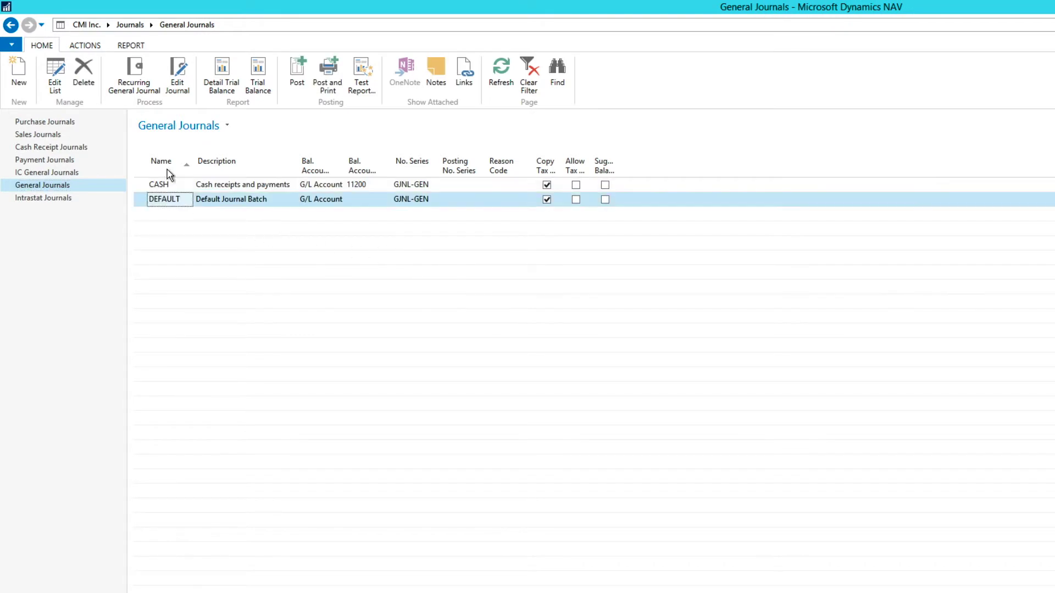
click(181, 74)
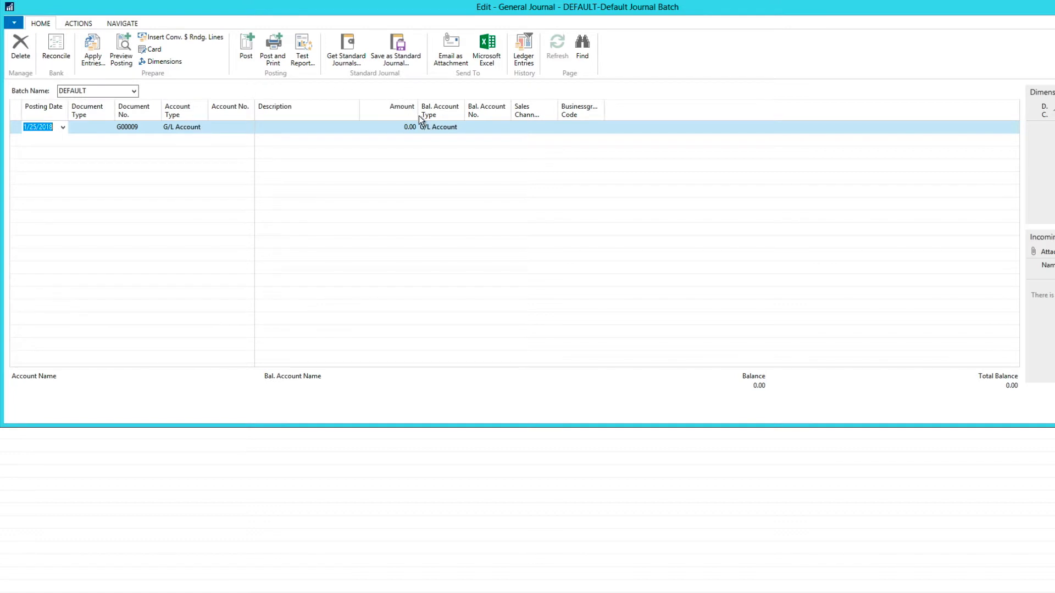
Choose the Sales, Retail G/L account as the account of the first journal line.
click(221, 129)
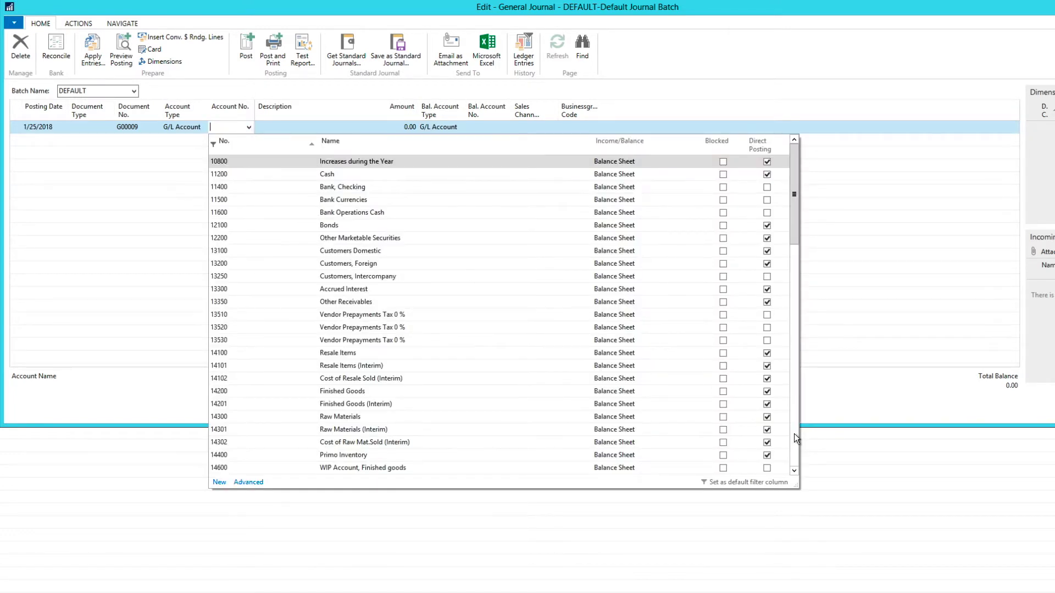
scroll(794, 434, down, 15)
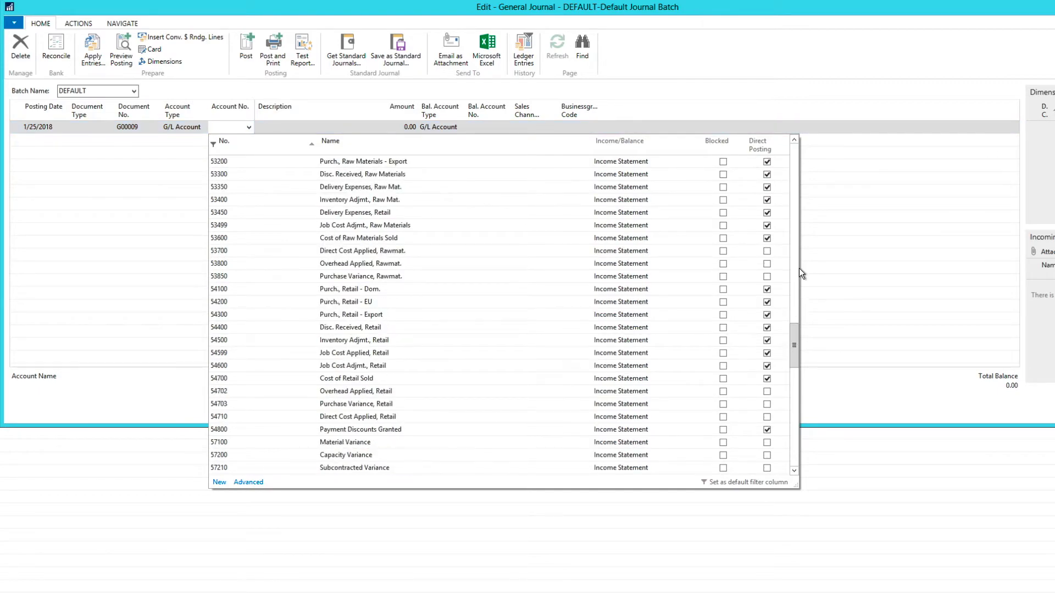
click(792, 263)
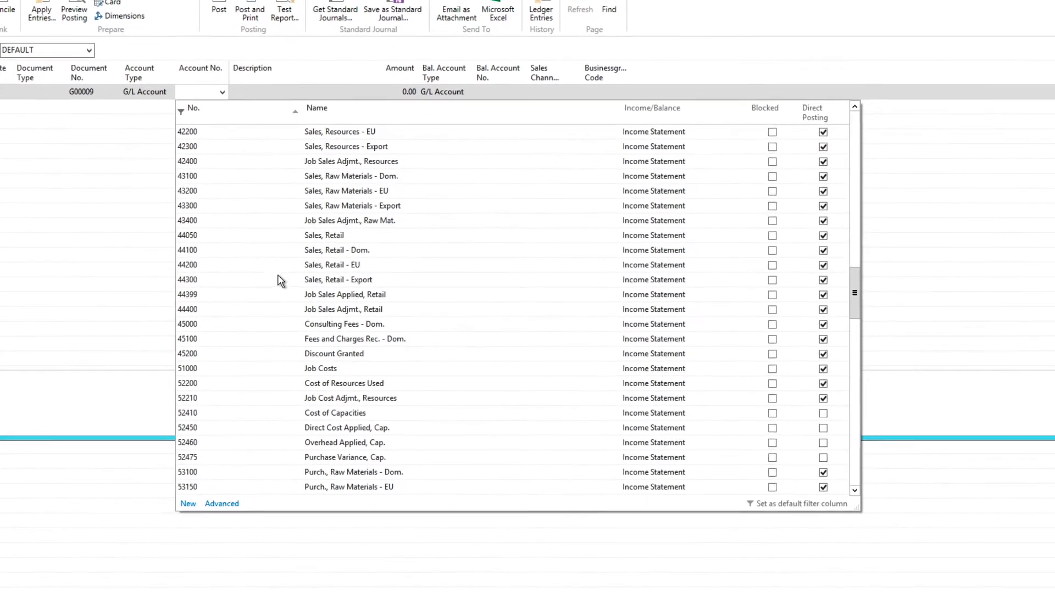
click(191, 235)
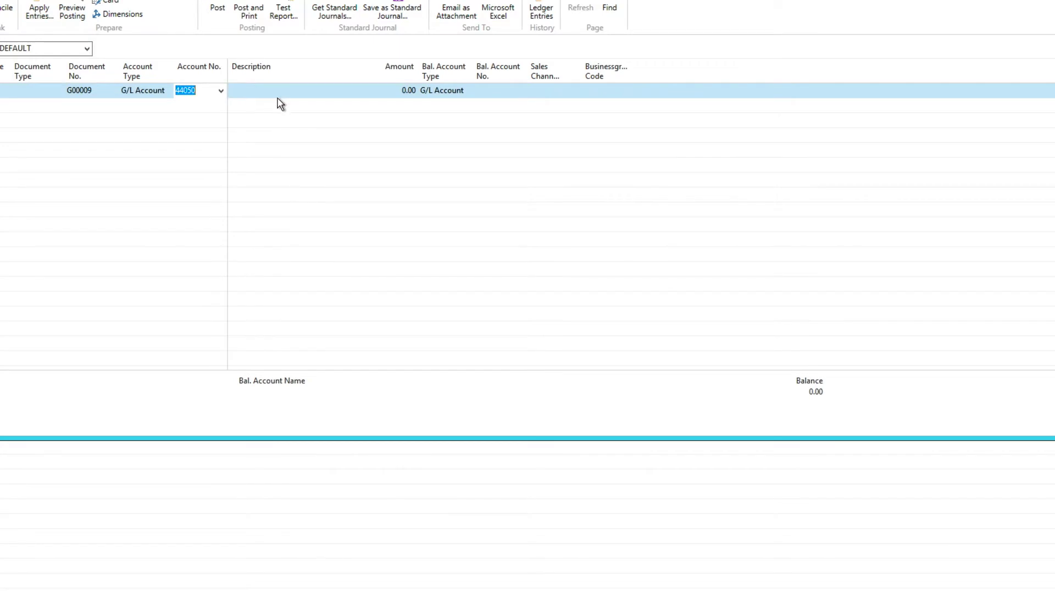
key(Tab)
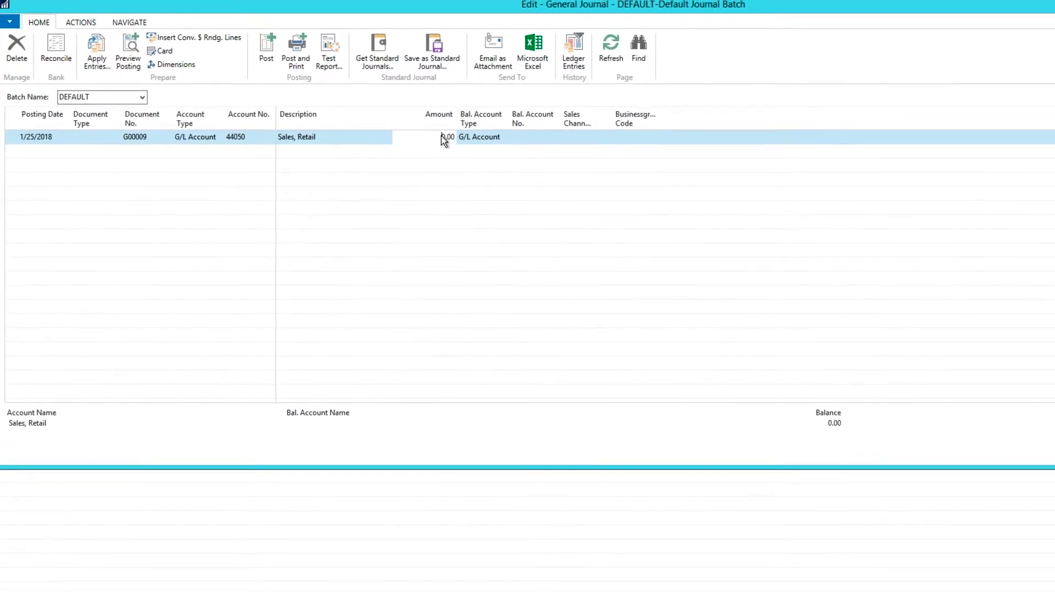
Set the first journal line's amount to -50,000 and keep G/L Account as its balancing account type.
click(405, 90)
drag(447, 141, 489, 143)
key(BackSpace)
text(-50,000)
key(Tab)
key(Tab)
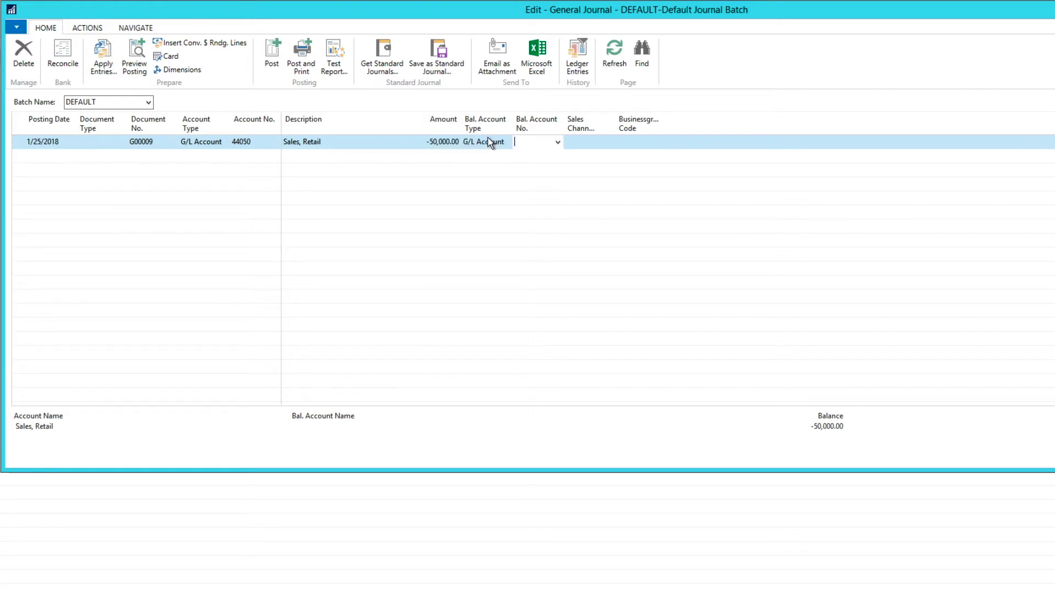
Choose the Other Receivables G/L account as the first line's balancing account.
click(558, 142)
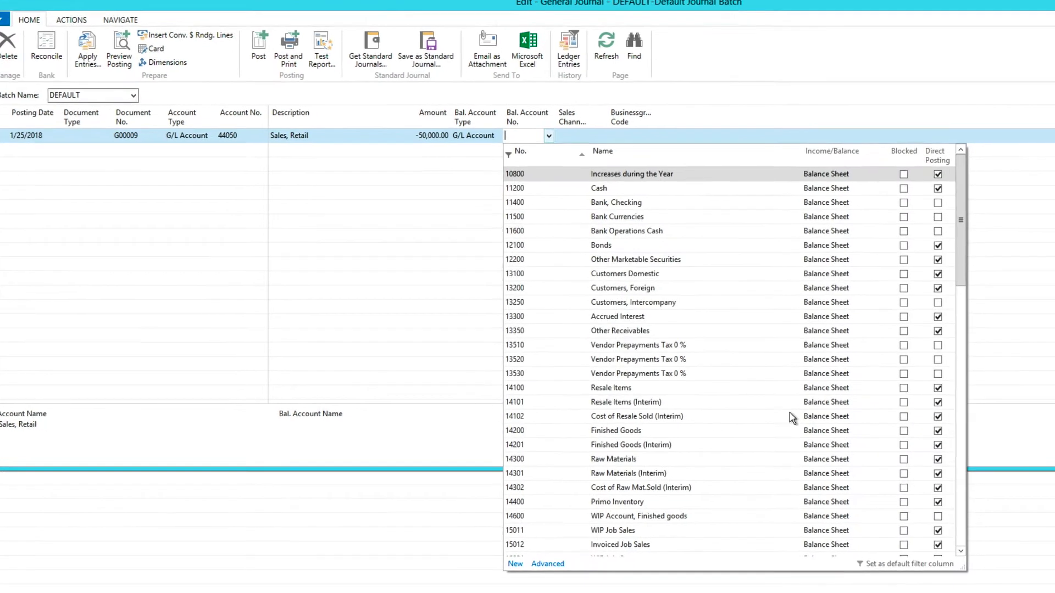
click(532, 332)
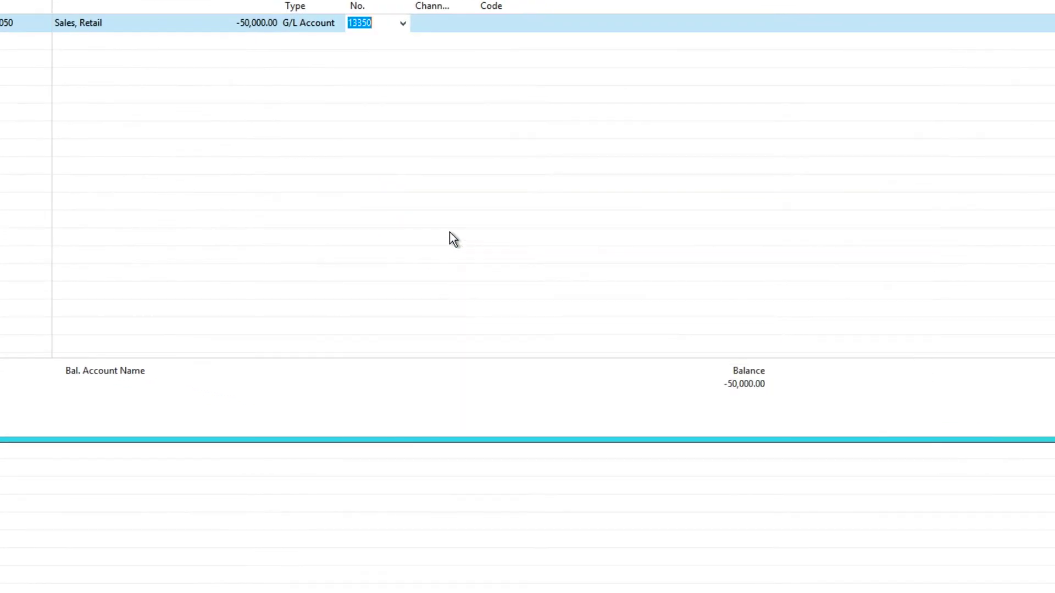
key(Tab)
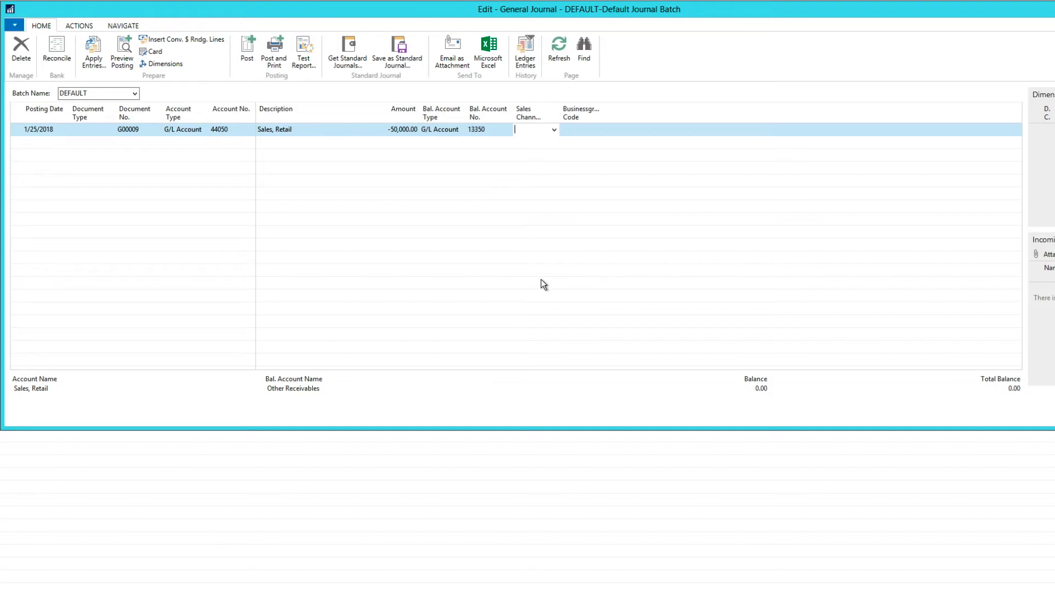
Add a second journal line for the Sales, Retail G/L account with an amount of -50,000.
key(Return)
key(Return)
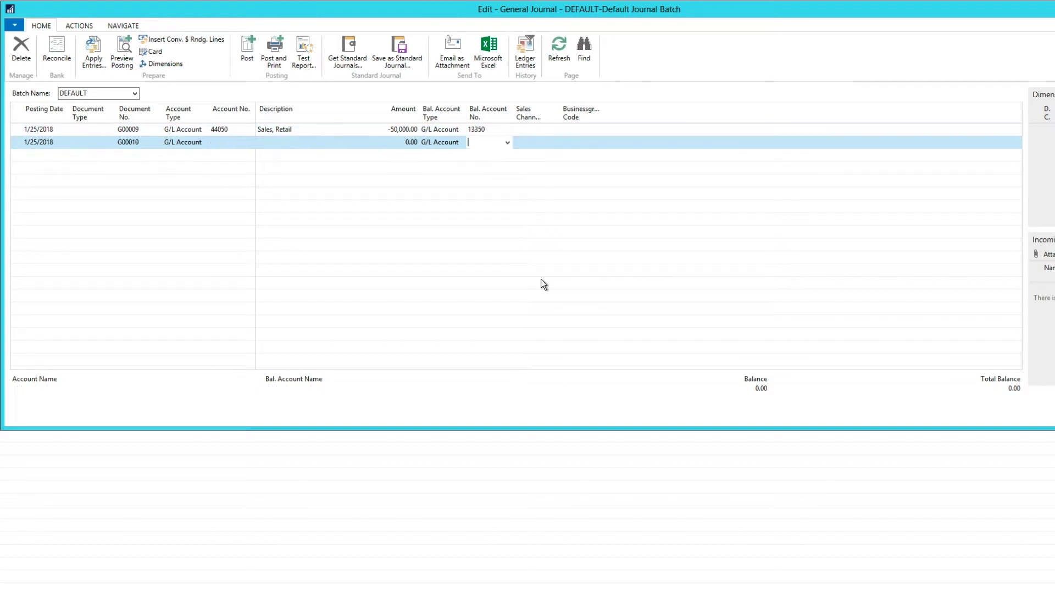
key(Return)
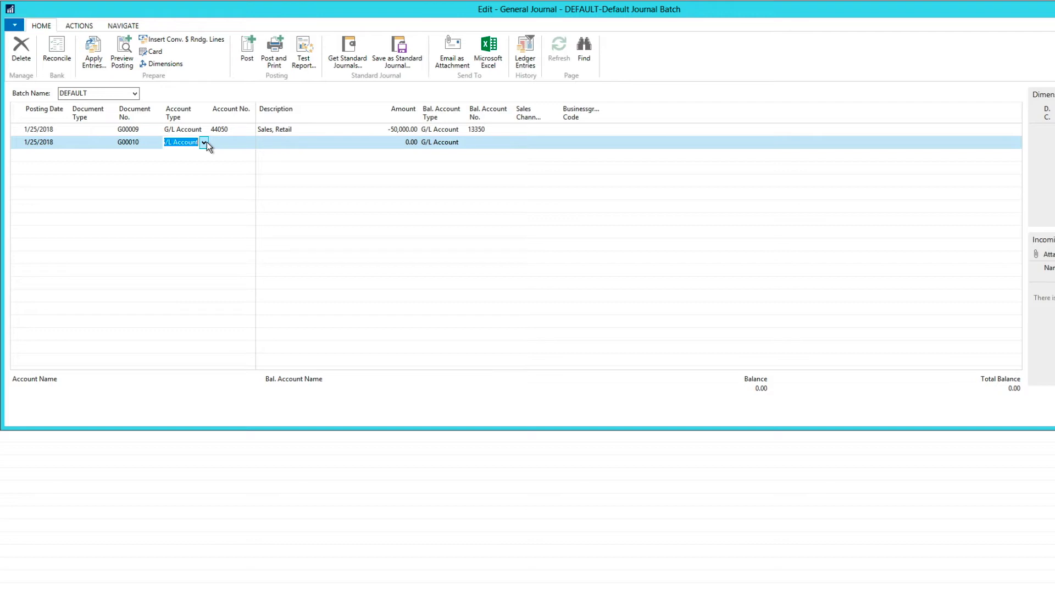
key(Return)
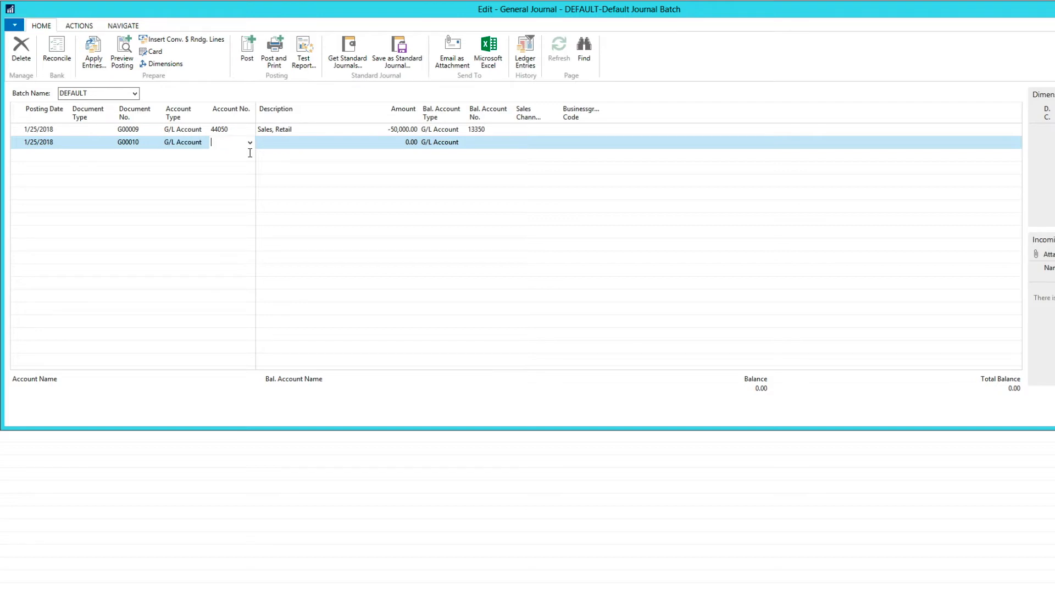
text(44050)
key(Return)
key(Return)
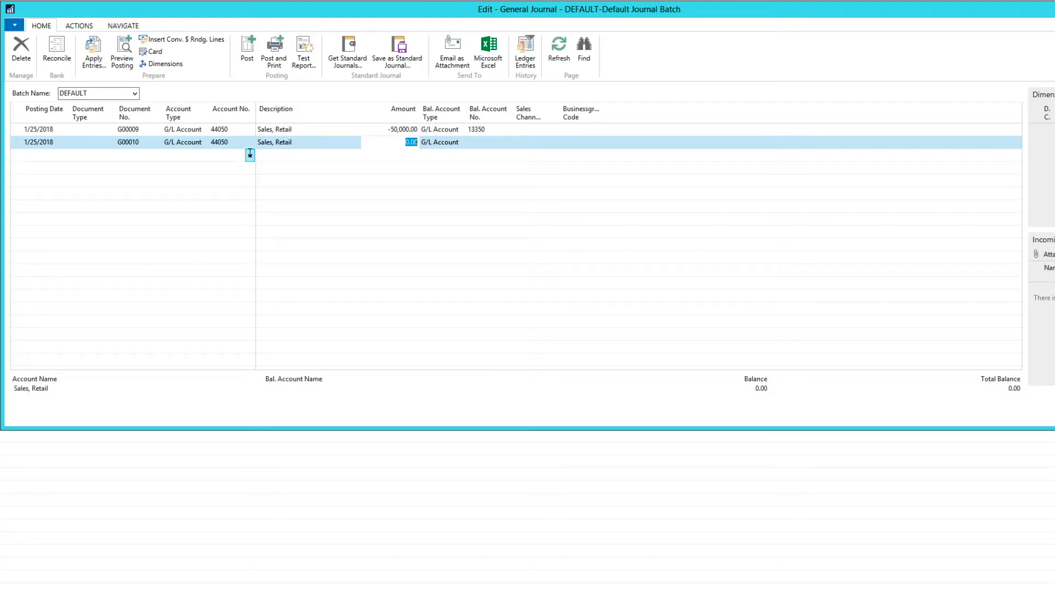
text(-50000)
key(Return)
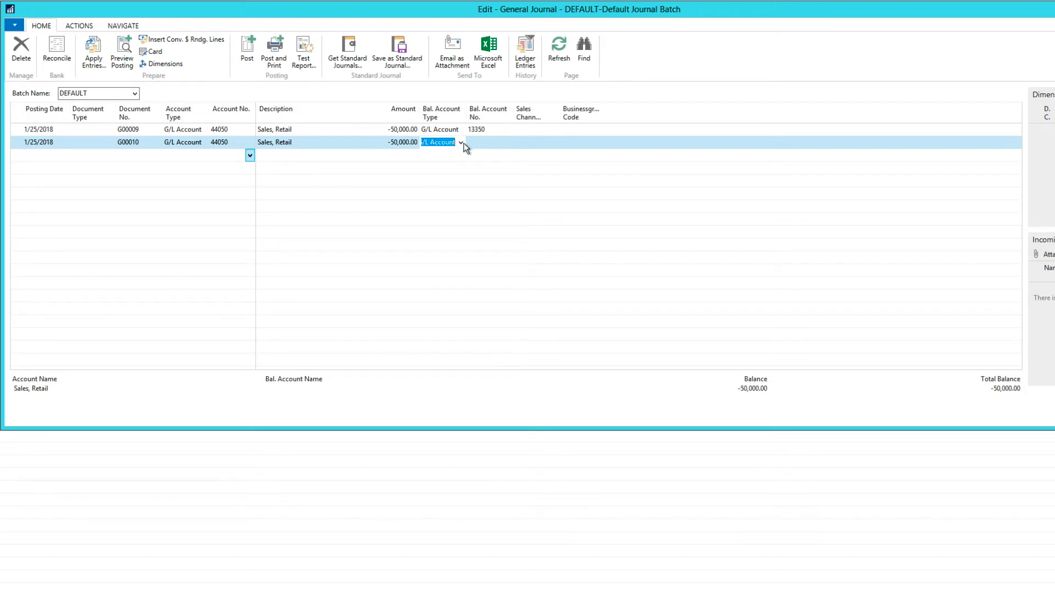
Set the second line's balancing account type to Customer and its balancing account to The Cannon Group PLC.
click(461, 143)
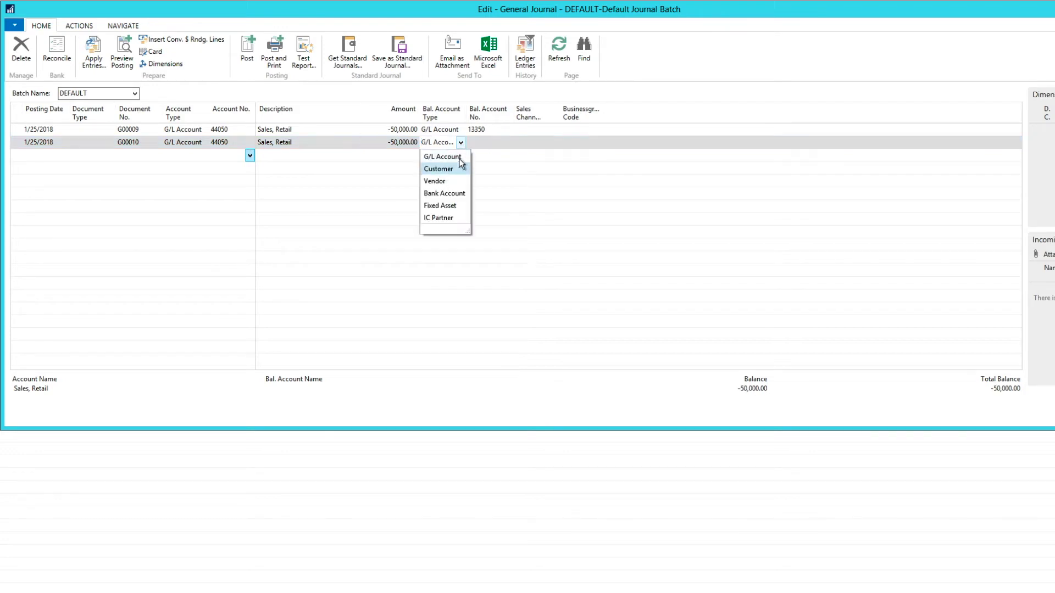
click(456, 164)
click(493, 147)
click(508, 143)
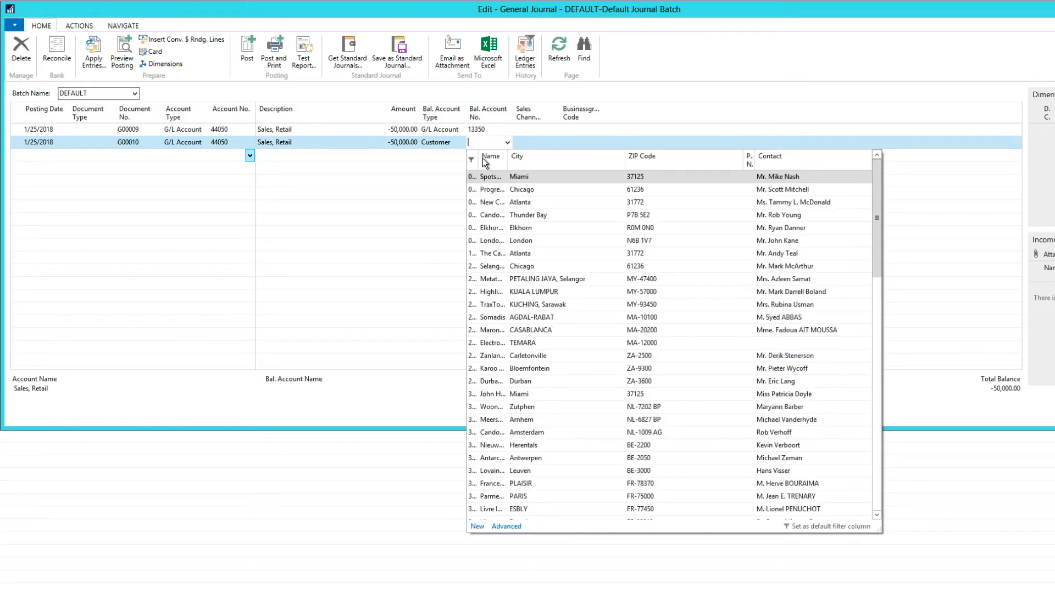
click(517, 156)
drag(517, 156, 570, 198)
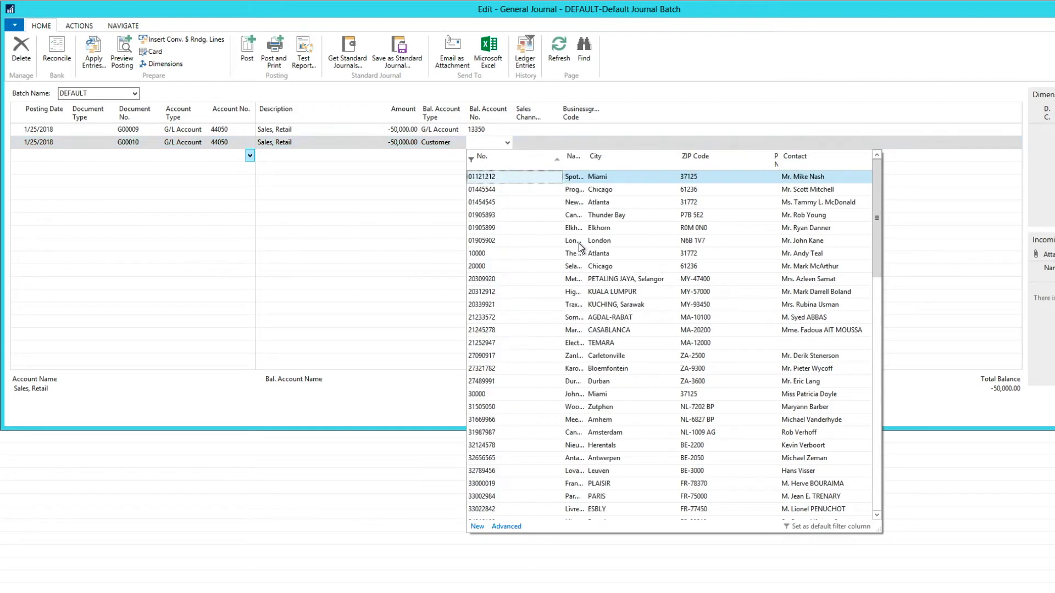
drag(584, 159, 683, 156)
key(Escape)
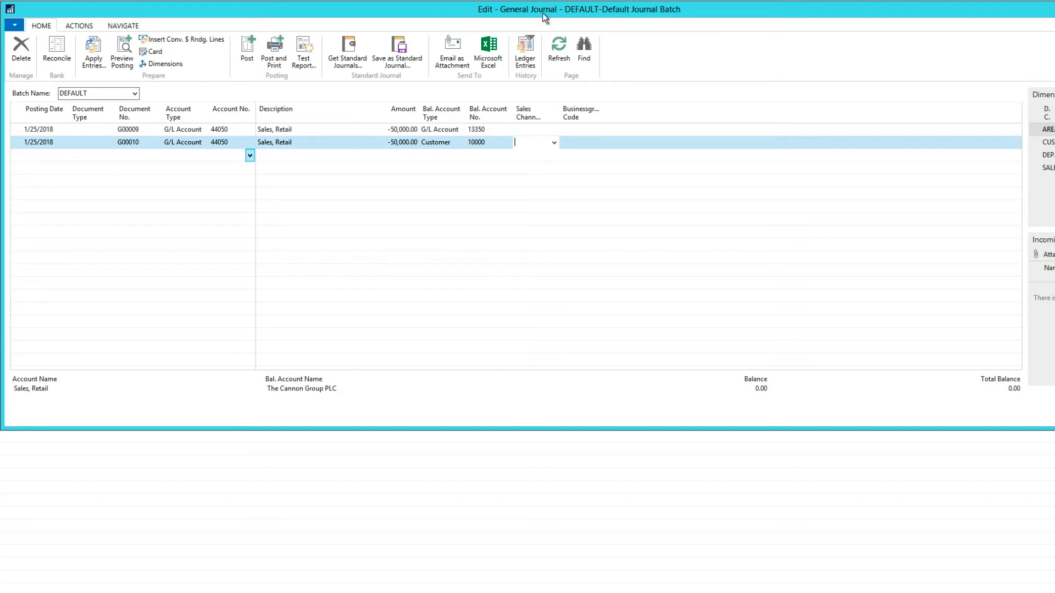
Open The Cannon Group PLC's customer card through the full customer list of the second line's balancing account lookup.
drag(542, 12, 557, 53)
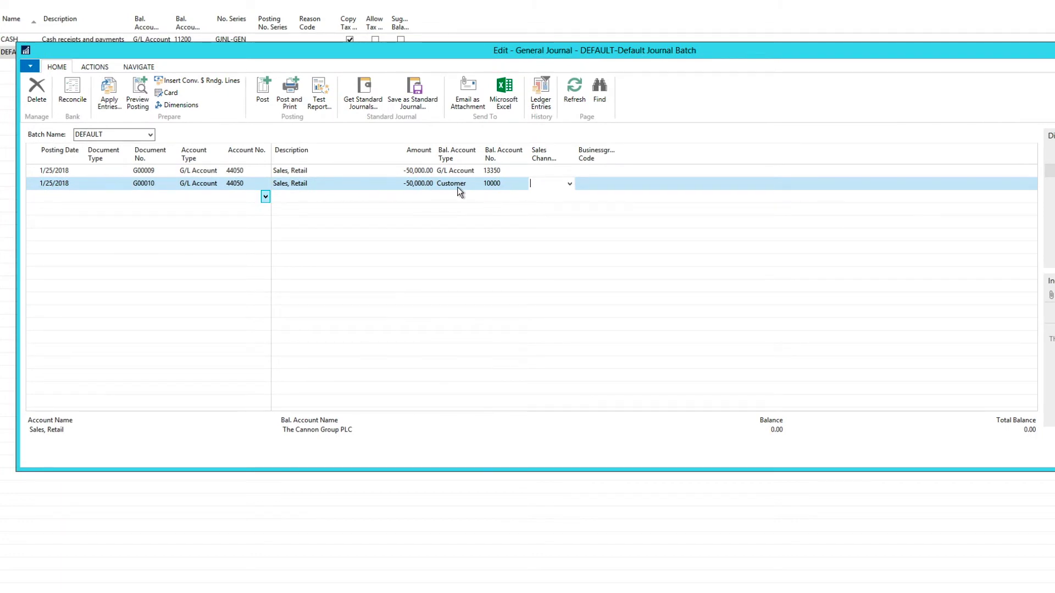
click(516, 184)
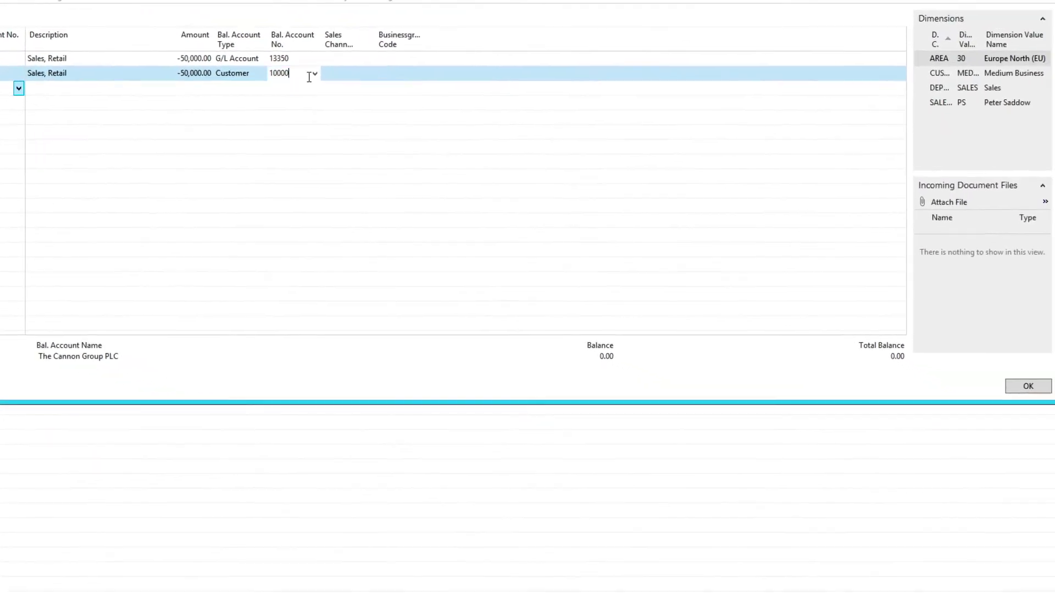
click(282, 56)
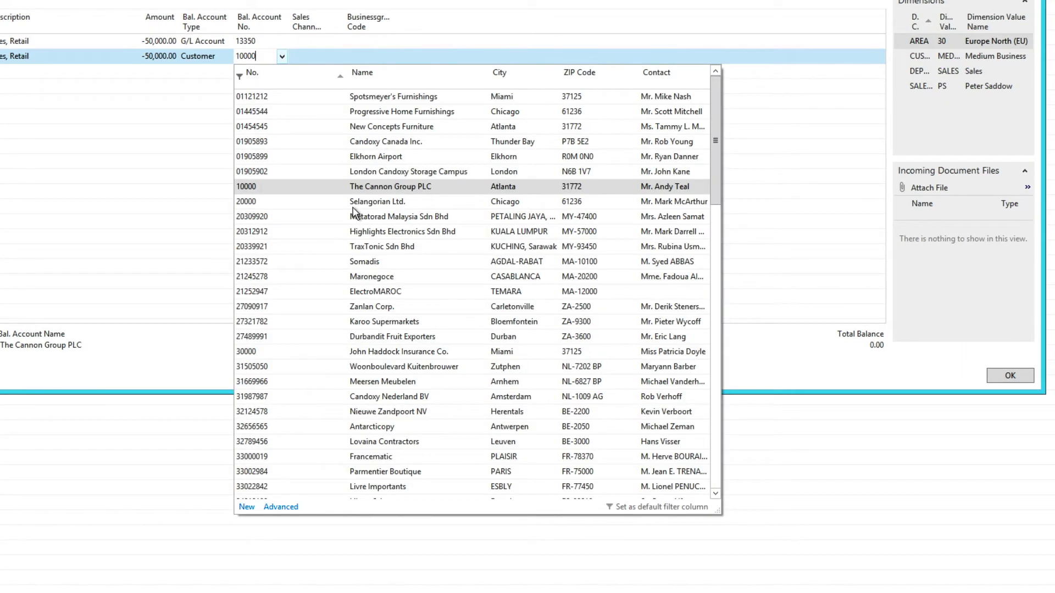
click(279, 507)
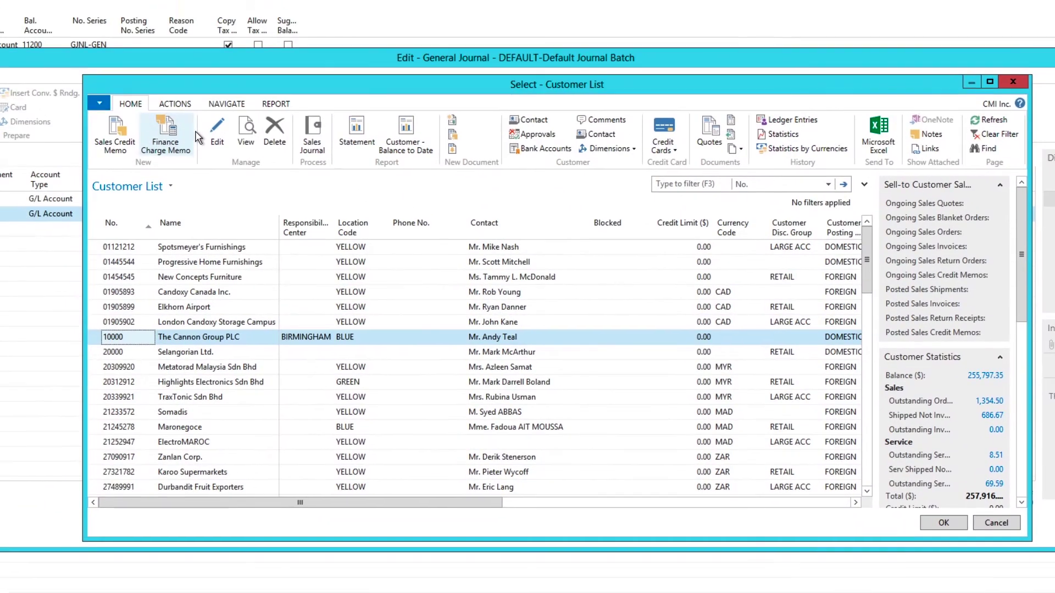
click(136, 40)
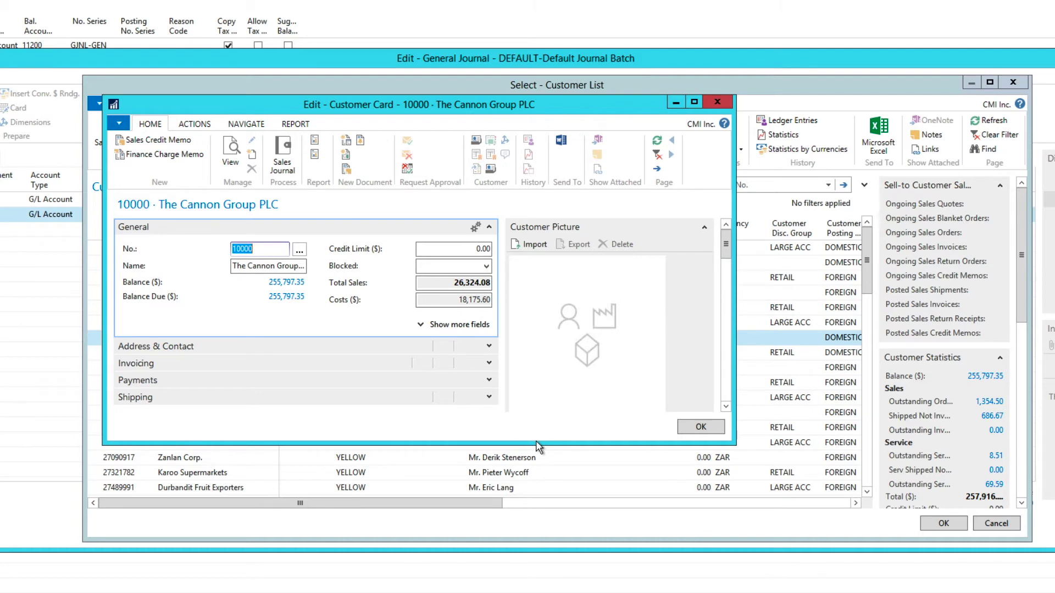
Enlarge the customer card, expand its Invoicing section and open the full list of customer posting groups.
drag(535, 446, 529, 591)
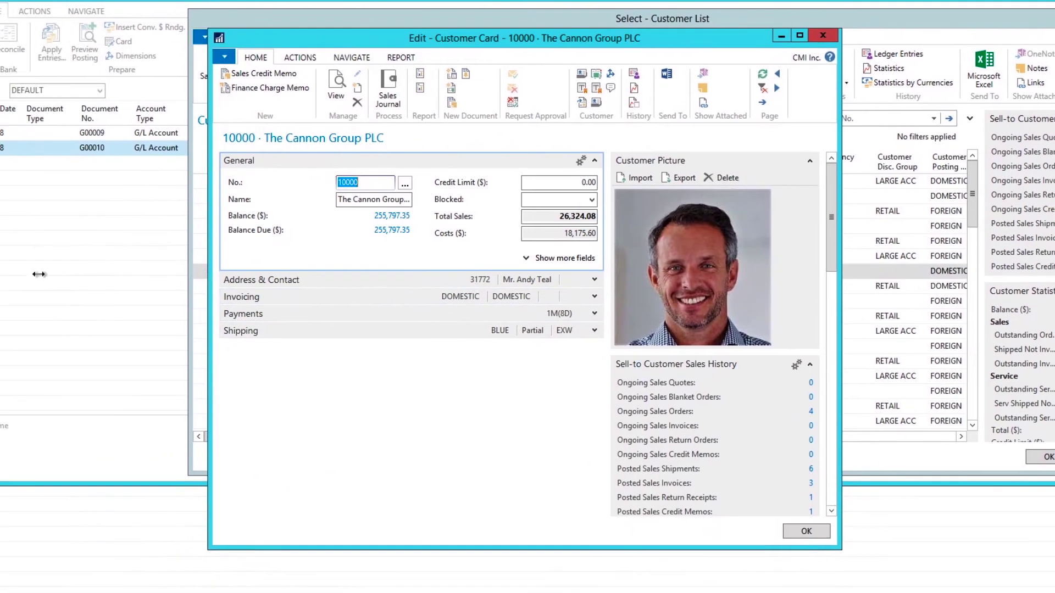
drag(38, 274, 25, 274)
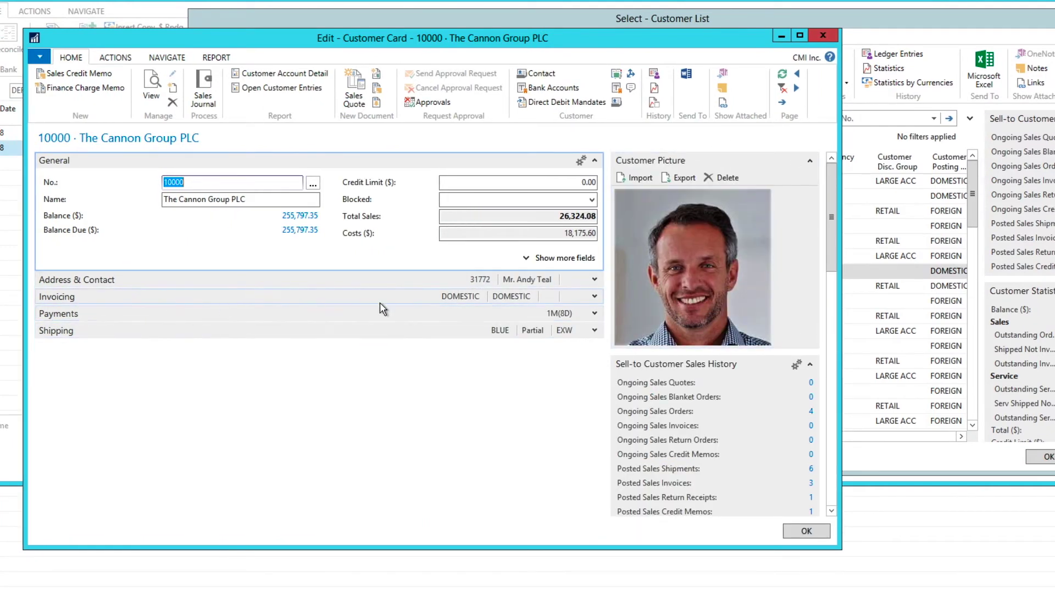
click(594, 297)
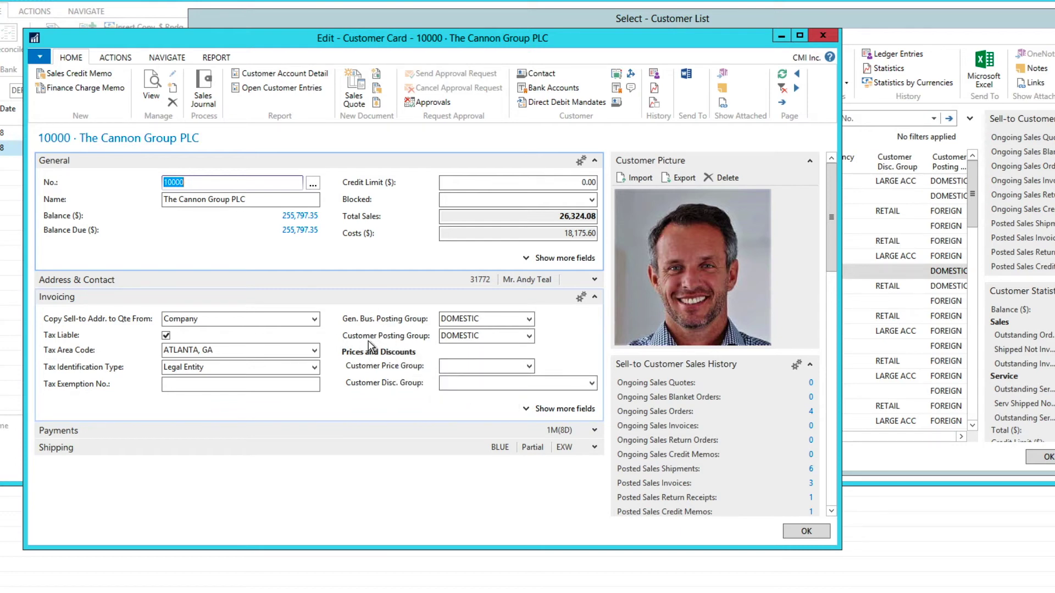
mouse_move(384, 339)
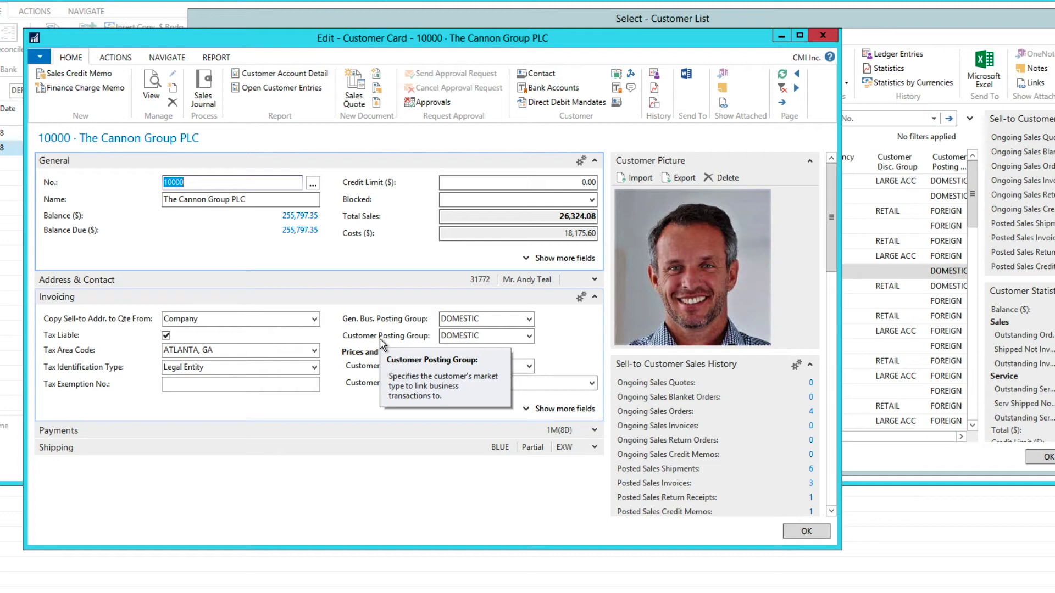
click(529, 337)
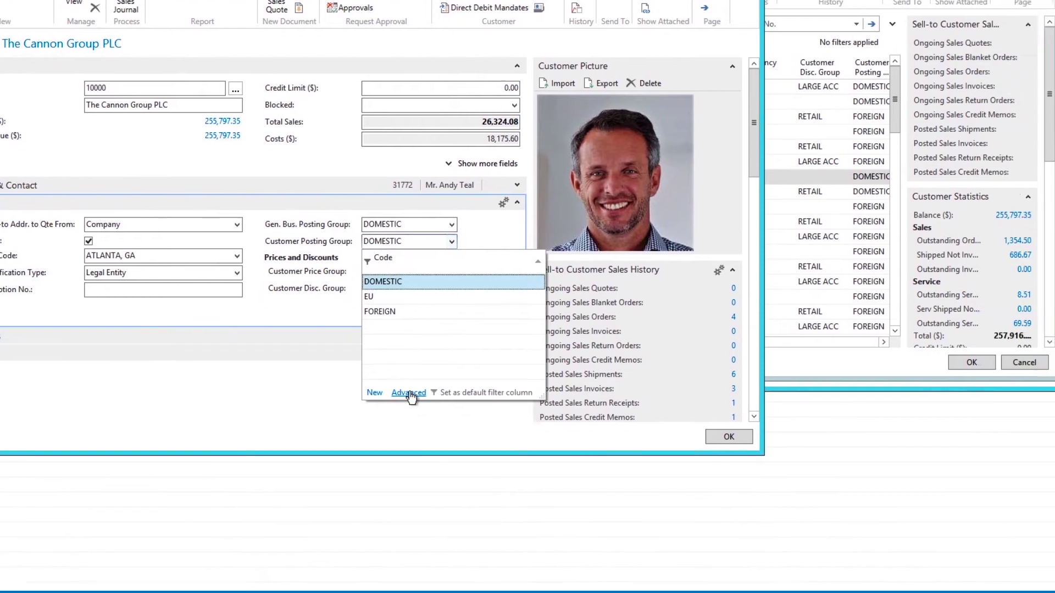
click(483, 483)
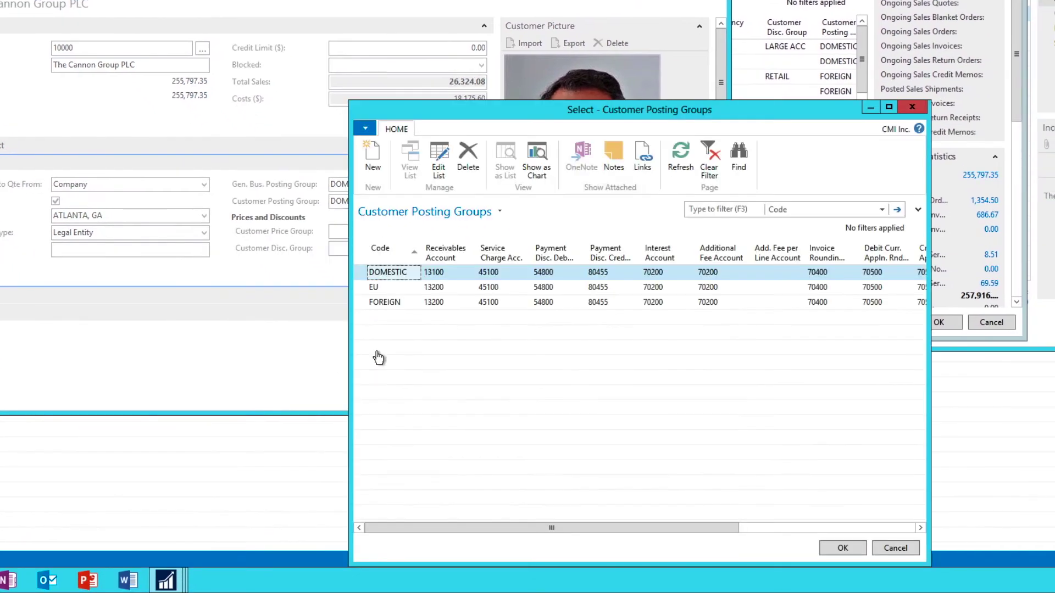
Widen the customer posting groups list to examine its accounts, and return to the general journal by closing the lookup windows.
drag(349, 328, 191, 327)
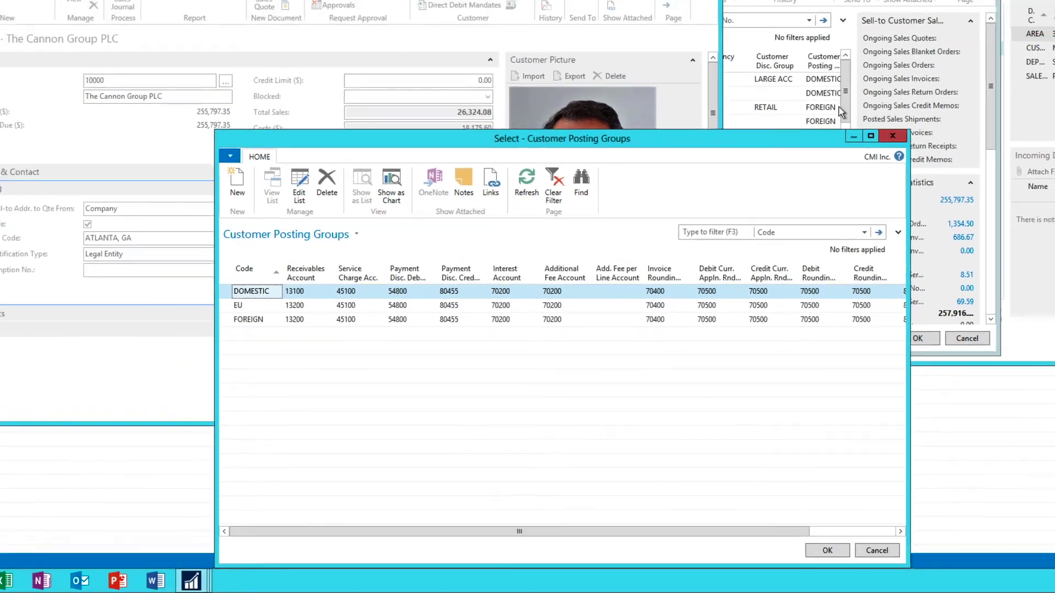
click(912, 108)
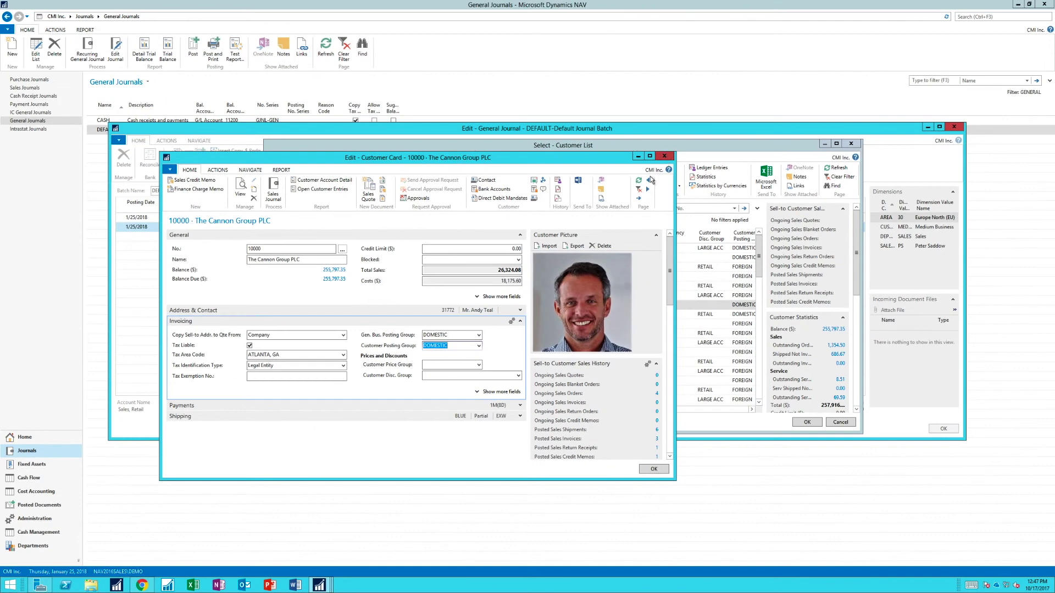
key(Escape)
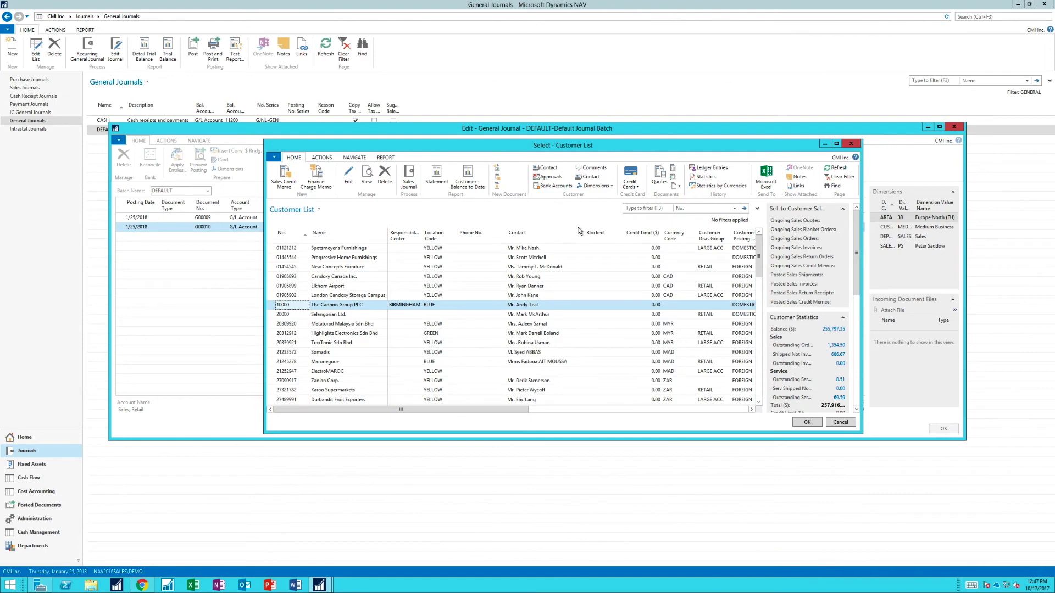
click(852, 145)
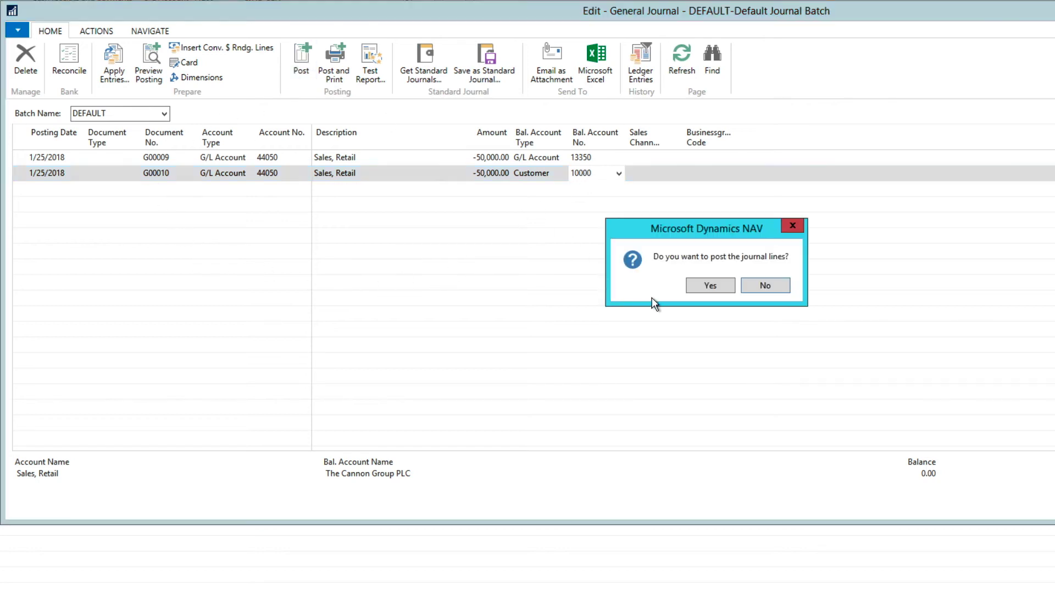
Post the journal lines of the DEFAULT batch and close the general journal.
click(698, 286)
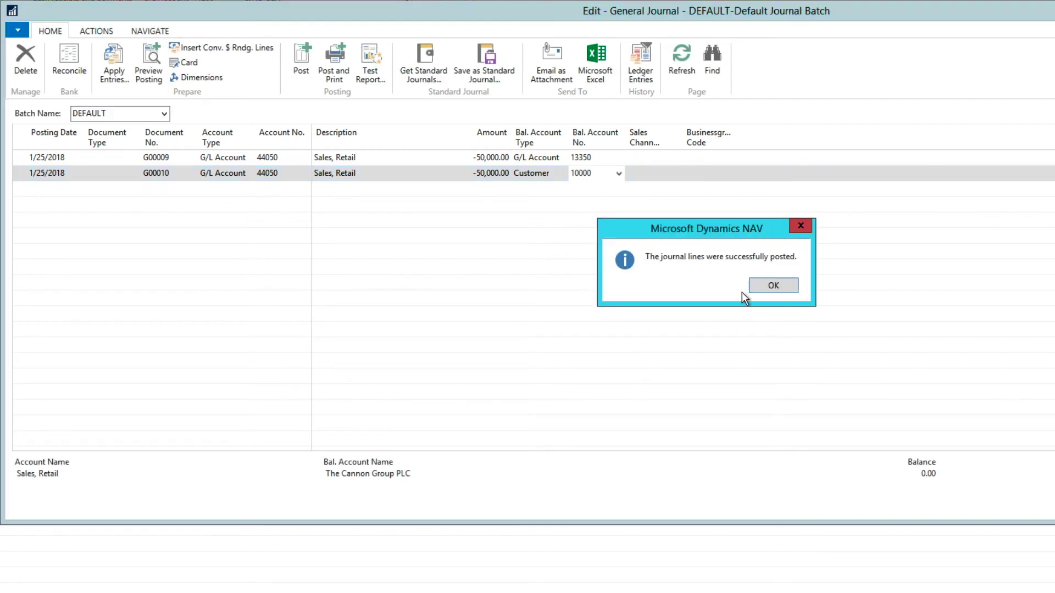
click(766, 286)
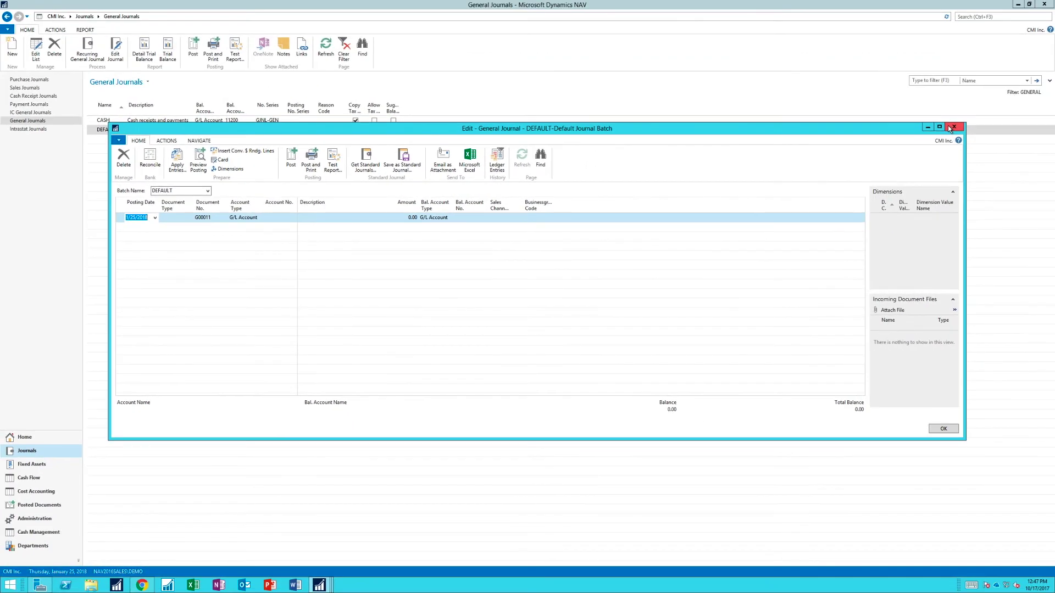
click(950, 129)
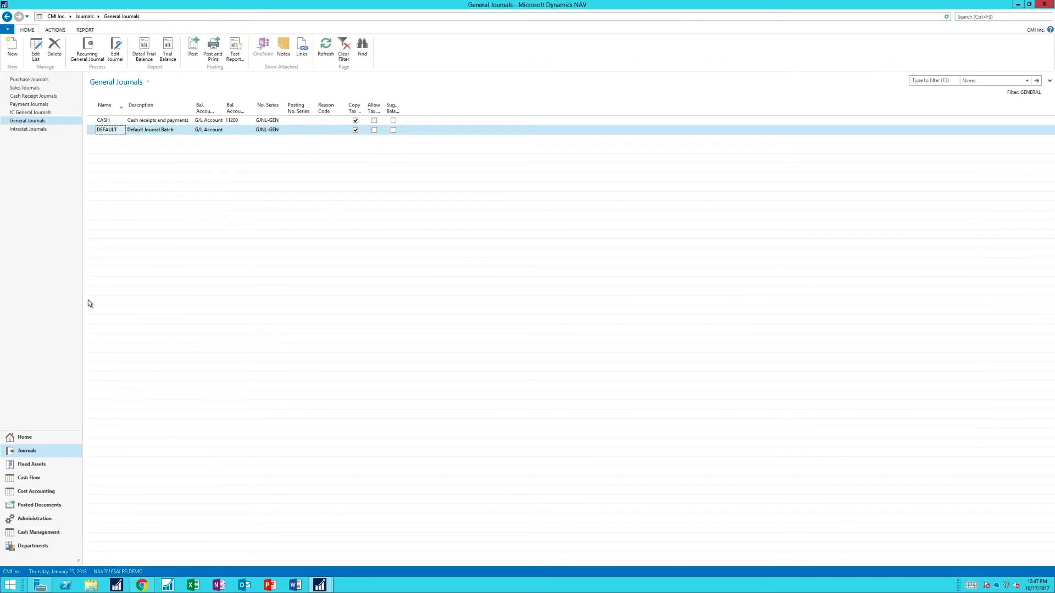
Find the Customers list by searching for "customer" and open The Cannon Group PLC's ledger entries in a maximized window.
click(984, 17)
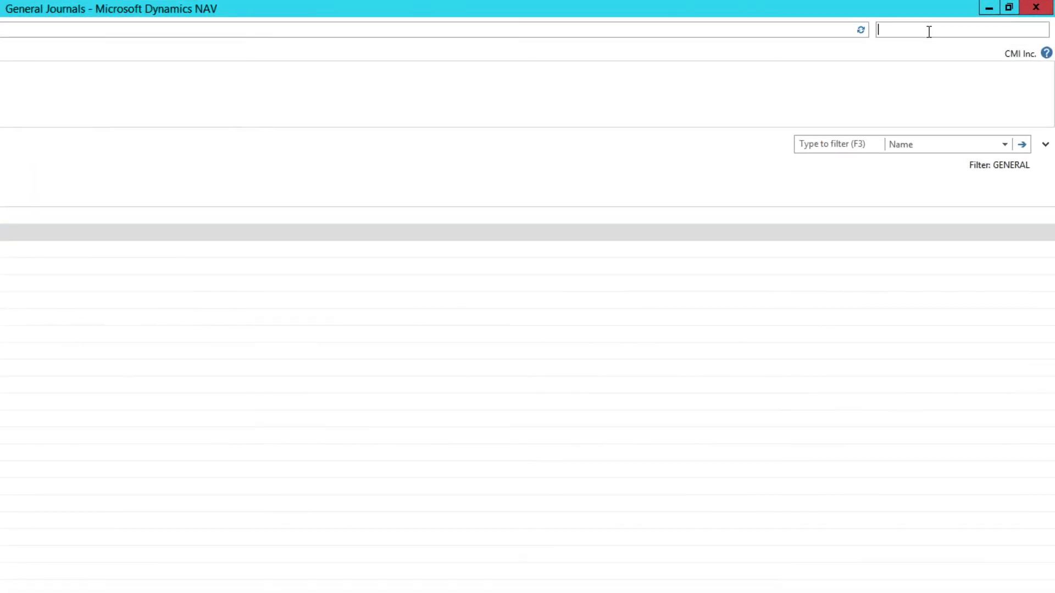
text(customer)
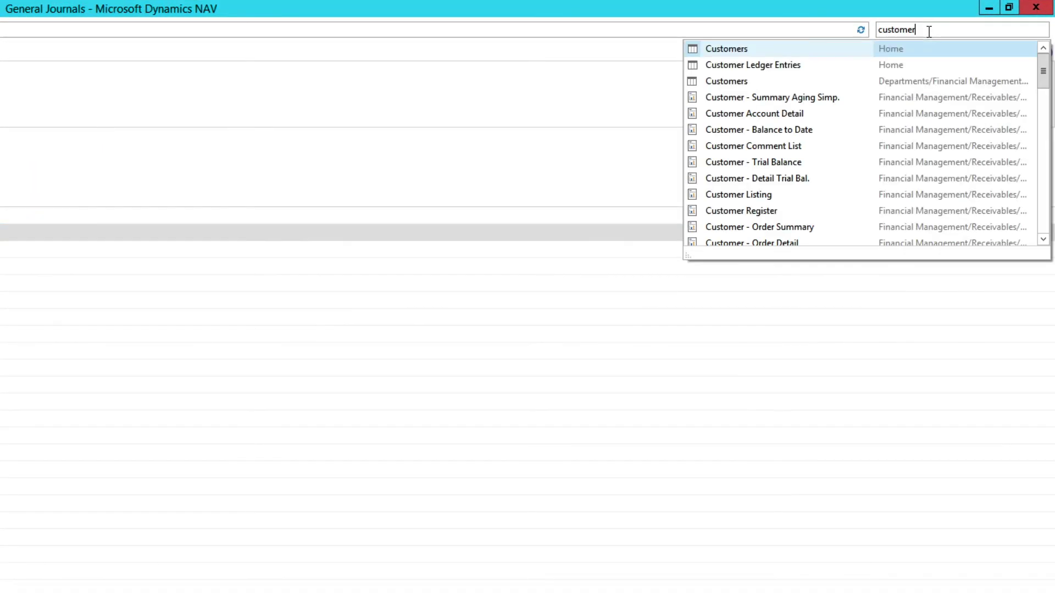
click(720, 51)
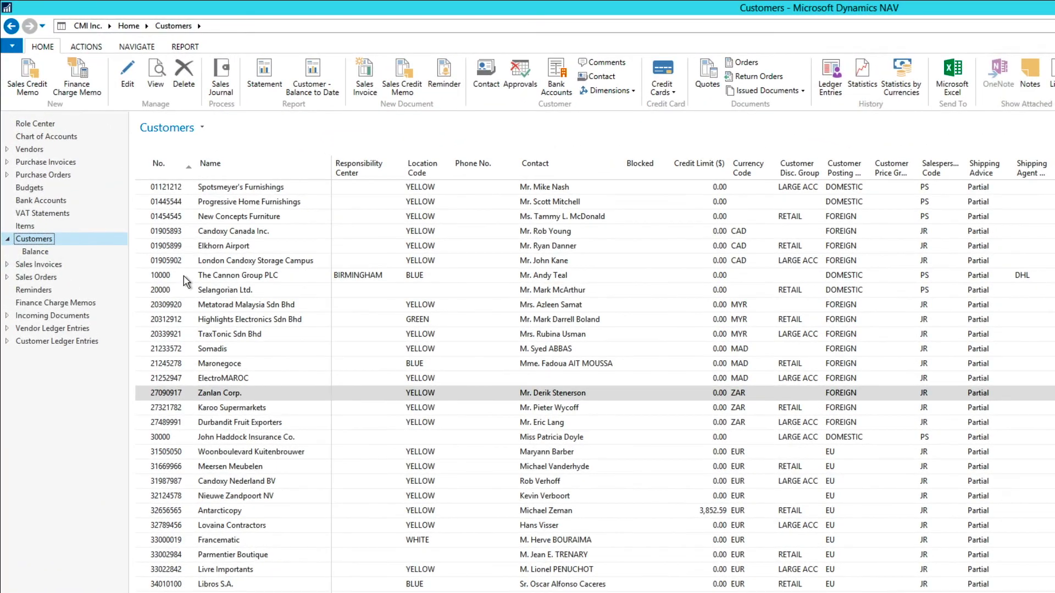
click(123, 183)
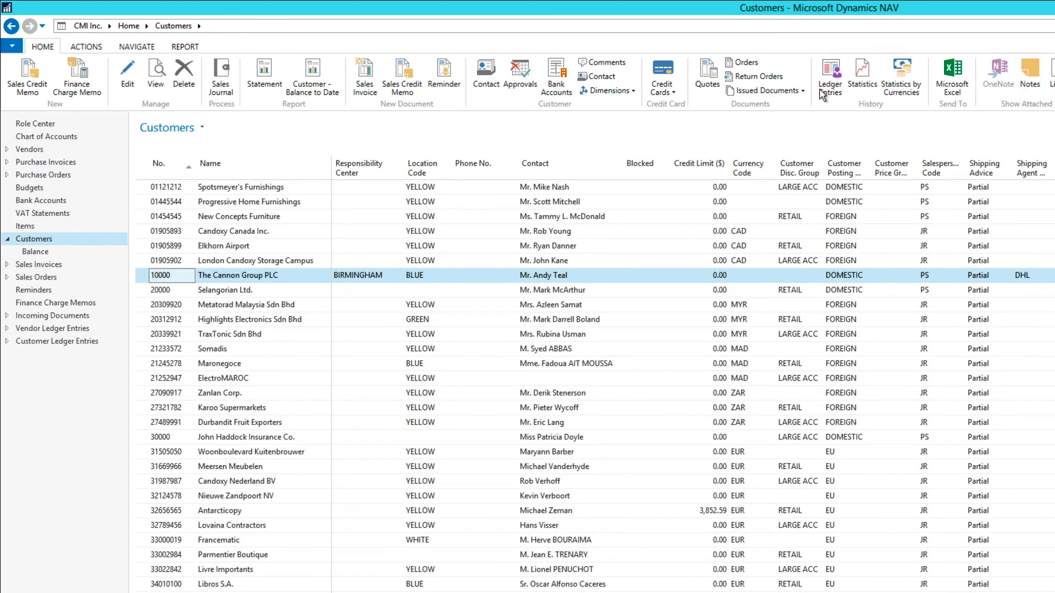
key(ctrl+F7)
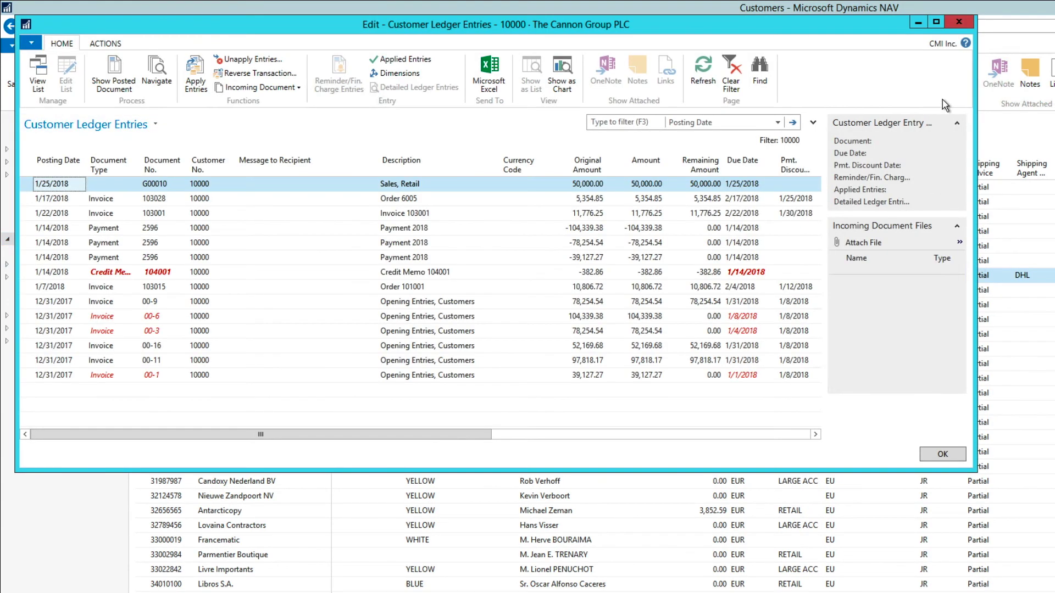
click(936, 24)
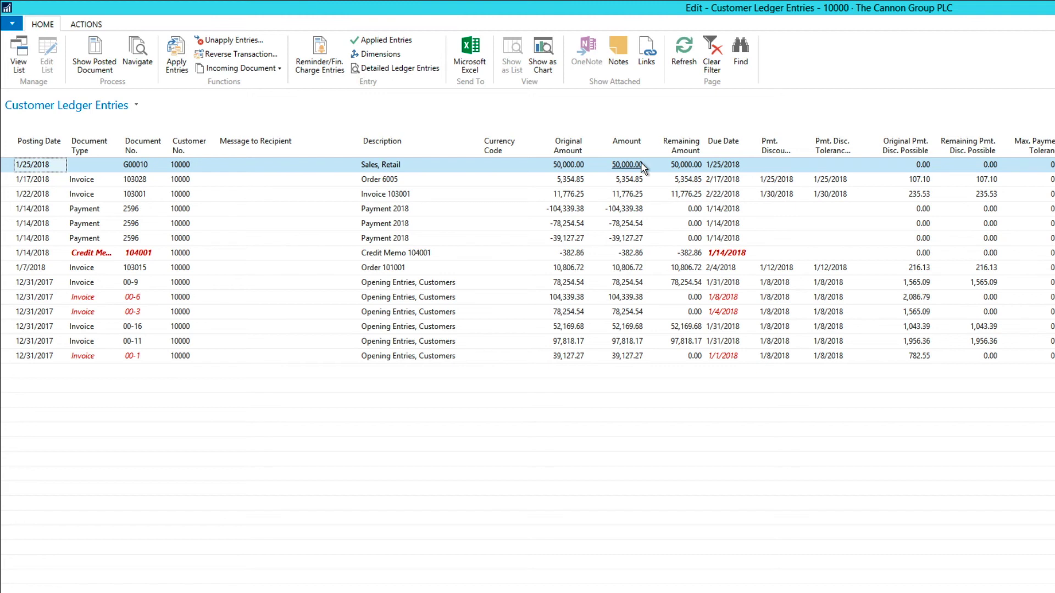
Navigate from the customer ledger entry for document G00010 to its related entries and open the G/L entries for review.
click(139, 55)
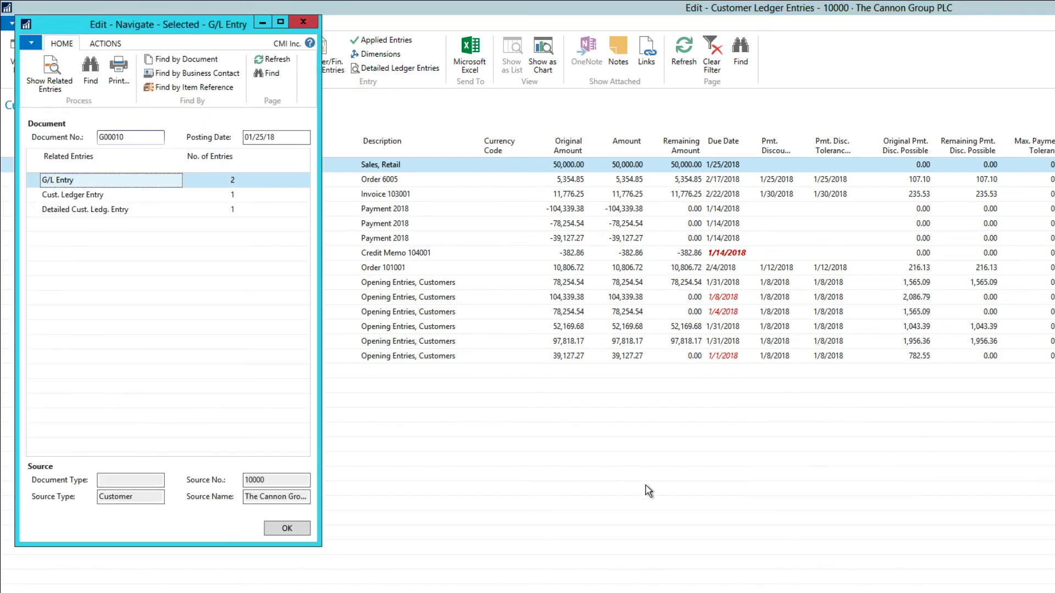
drag(159, 23, 401, 58)
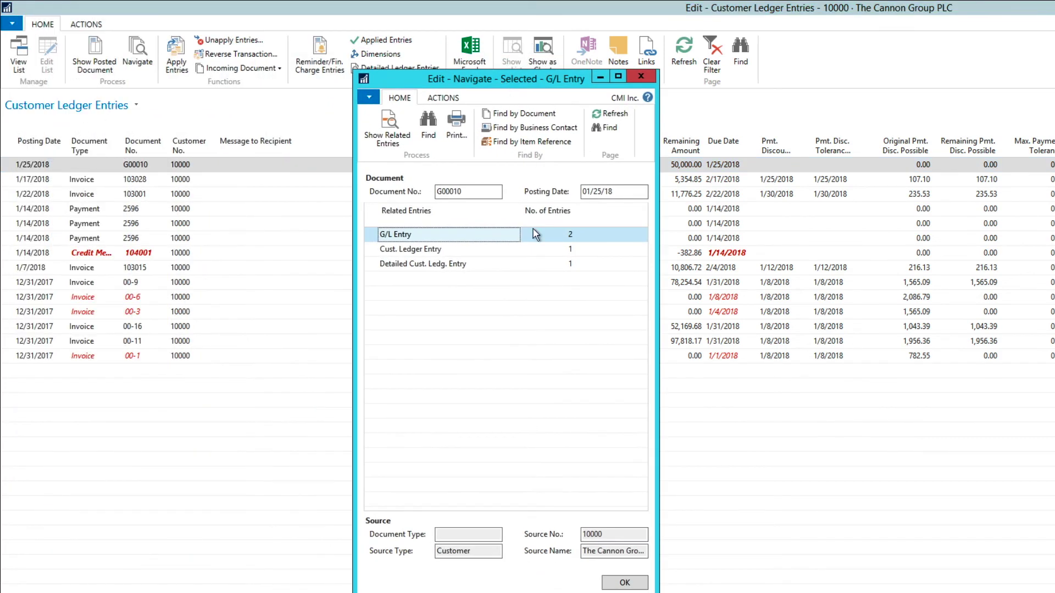
click(564, 236)
click(566, 238)
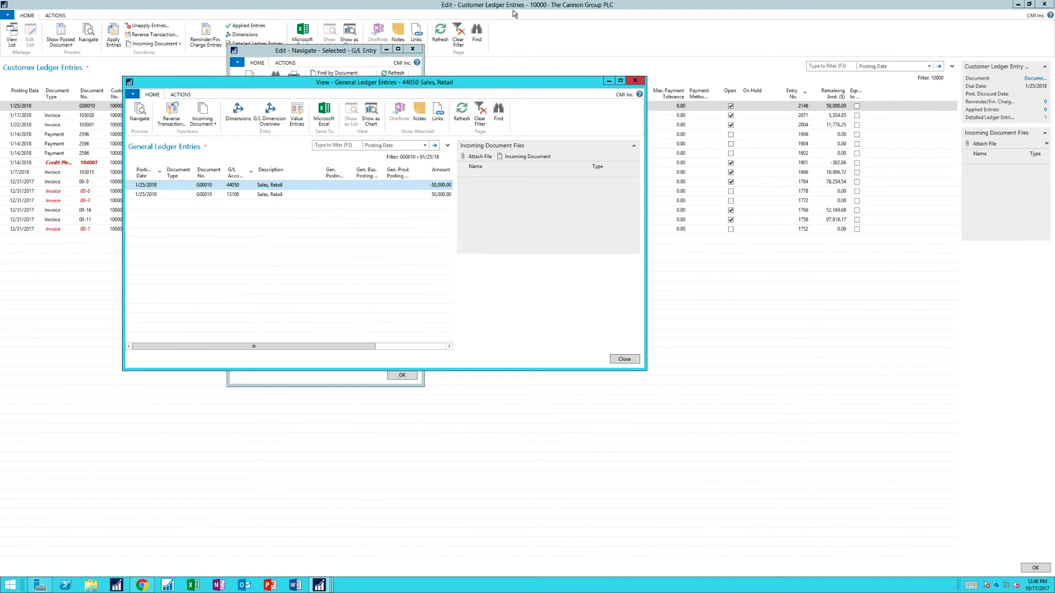
mouse_move(580, 3)
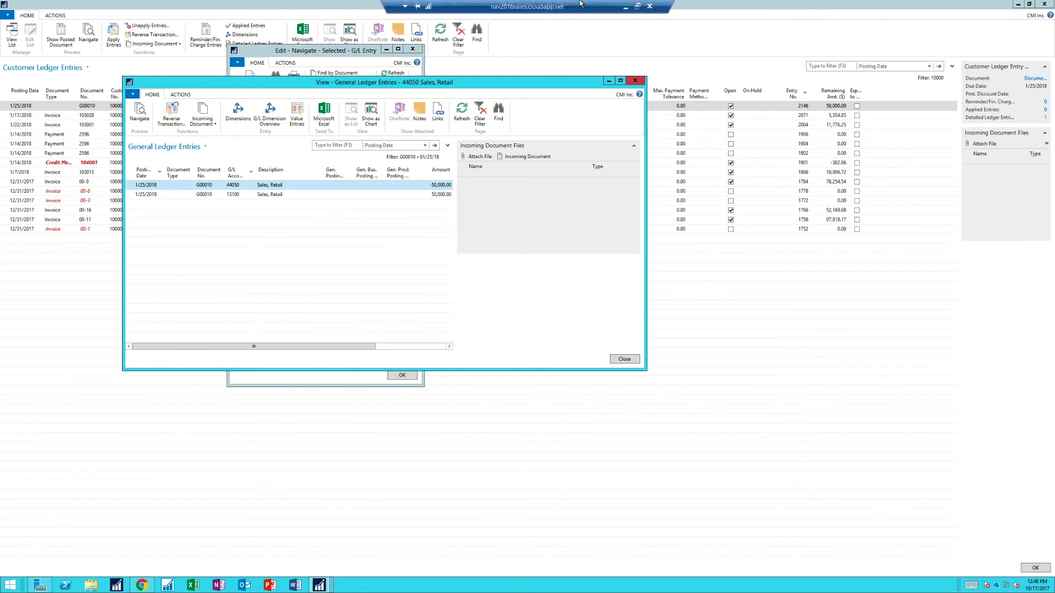